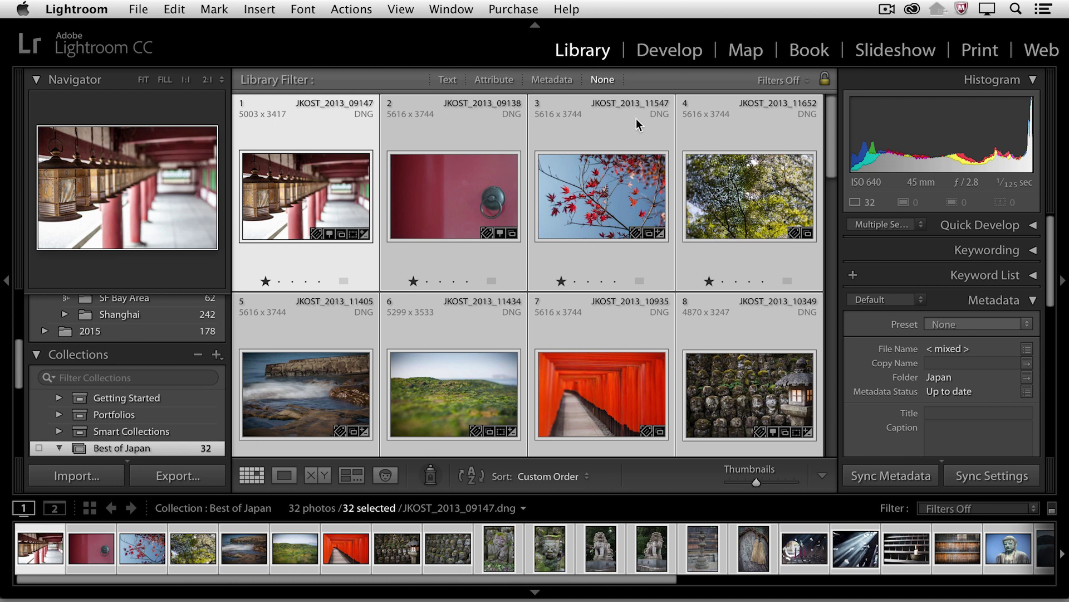
# Step: Switch from Library to the Web module for the Best of Japan collection
pyautogui.click(1037, 50)
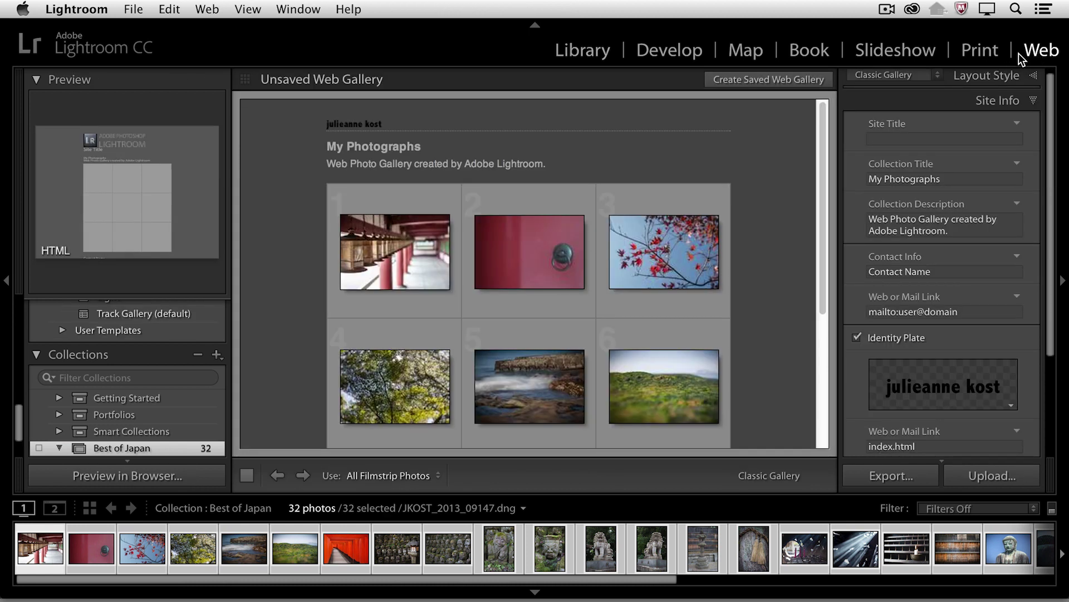
# Step: Try the Grid and Square Gallery layouts, then settle on Track Gallery
pyautogui.click(1016, 77)
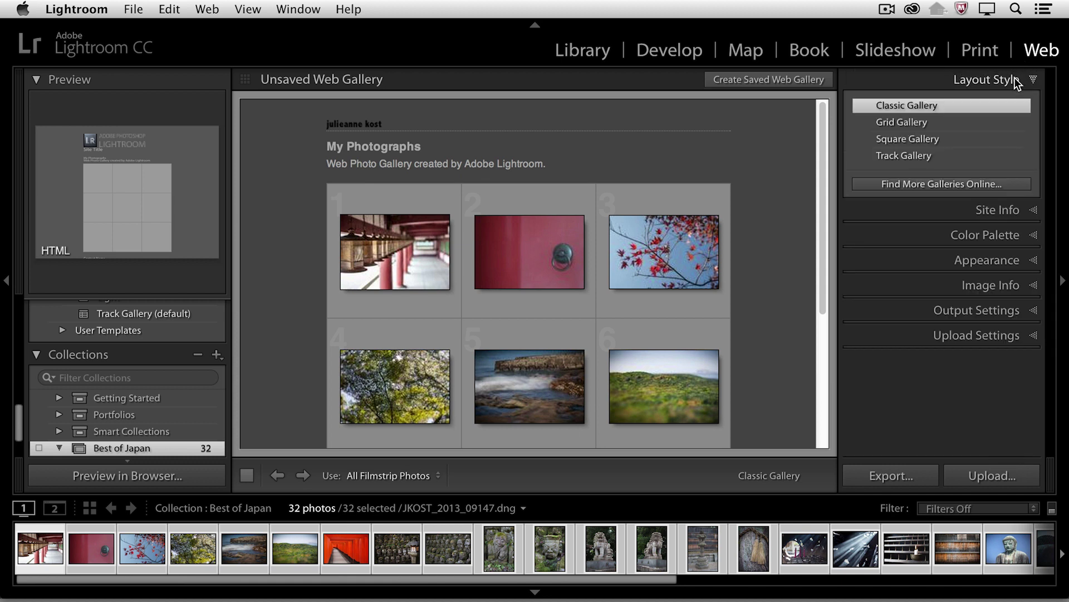
pyautogui.click(949, 121)
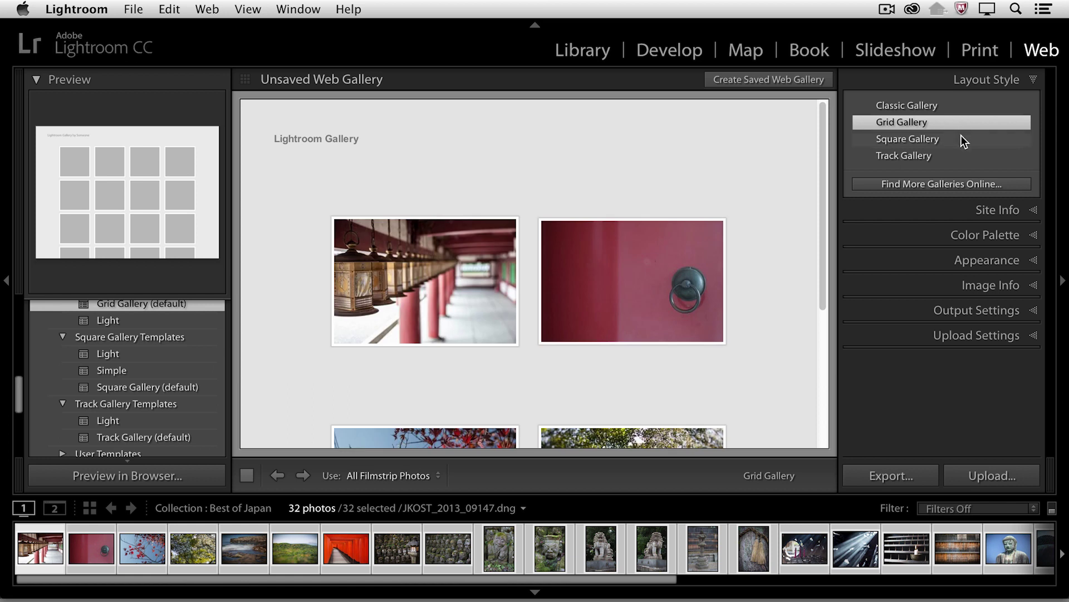
pyautogui.click(959, 138)
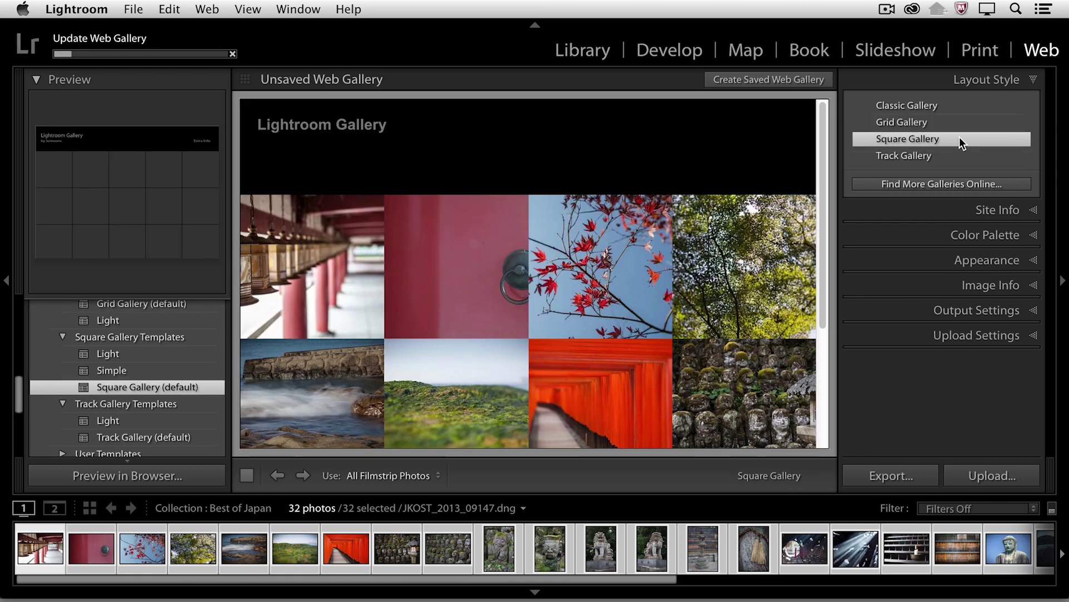
pyautogui.click(956, 158)
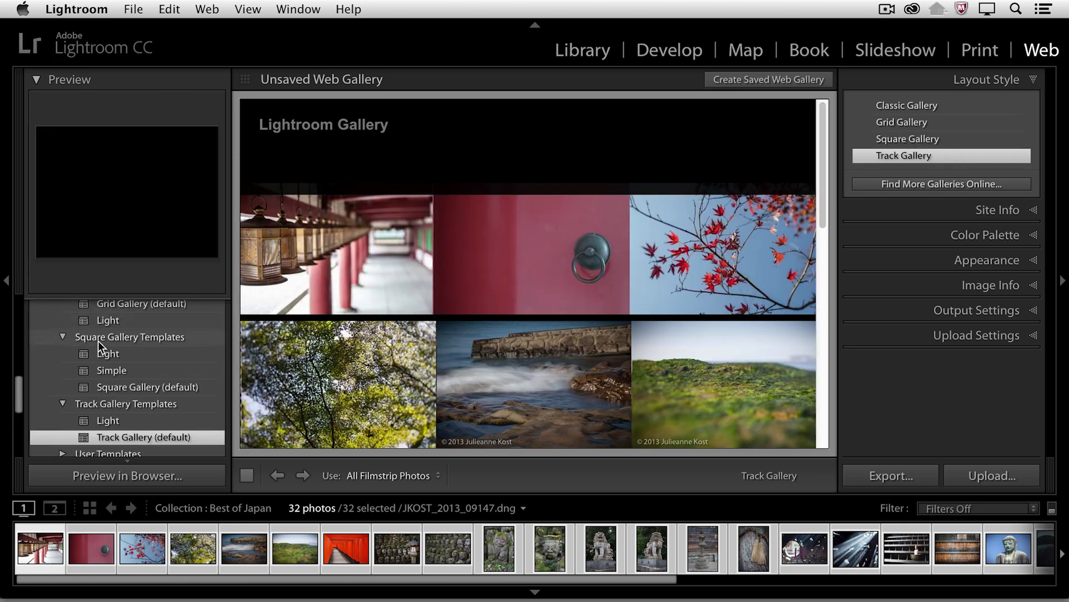
# Step: Browse the Template Browser list and bring up the panel display options
pyautogui.scroll(3, 100, 350)
pyautogui.scroll(10, 99, 345)
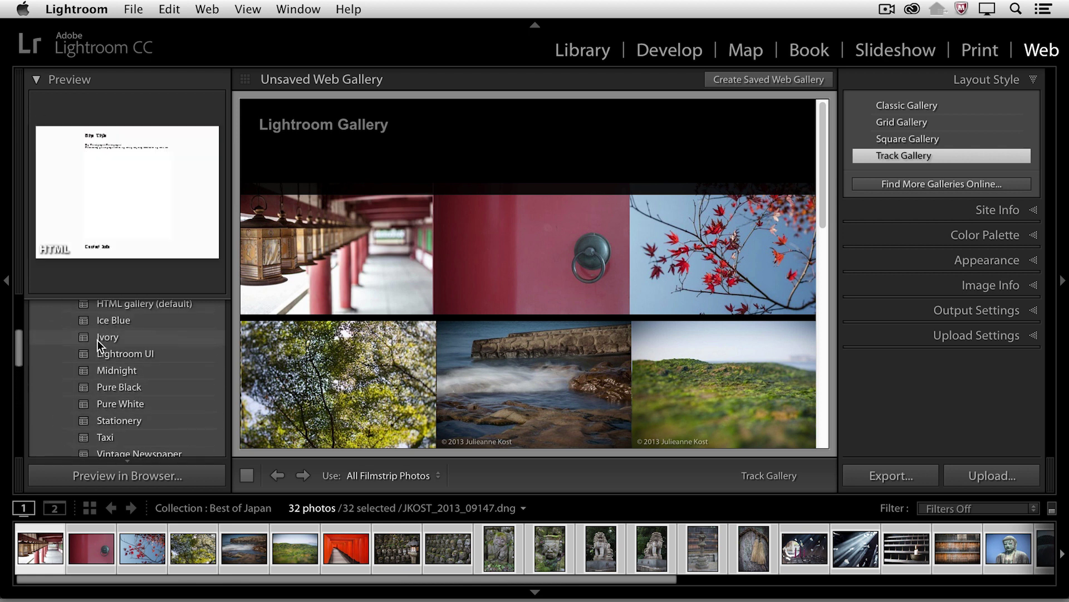
pyautogui.scroll(4, 98, 337)
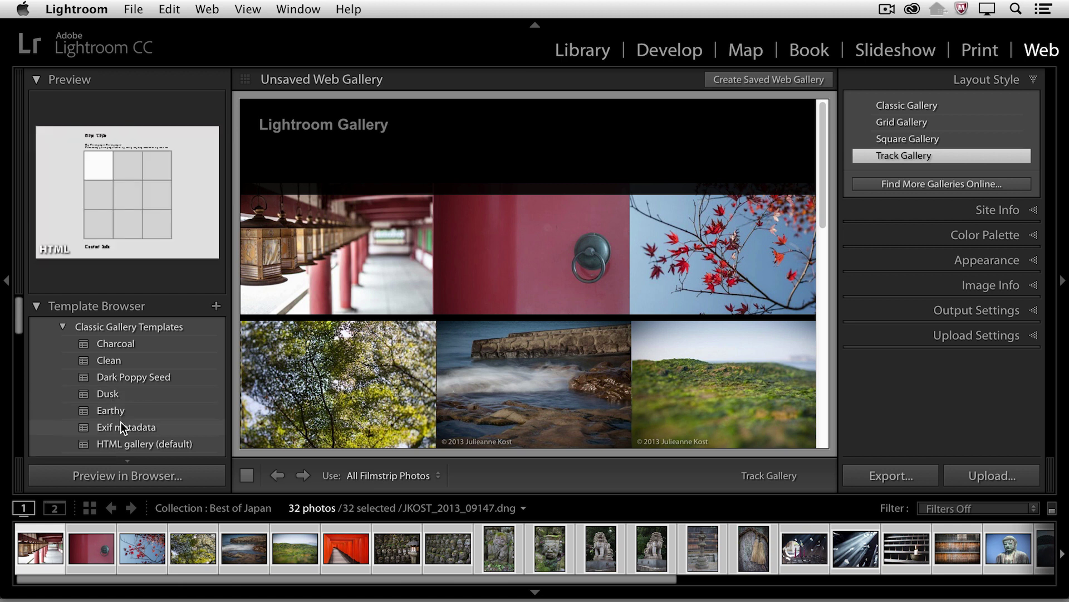
pyautogui.scroll(-3, 120, 431)
pyautogui.scroll(-3, 119, 426)
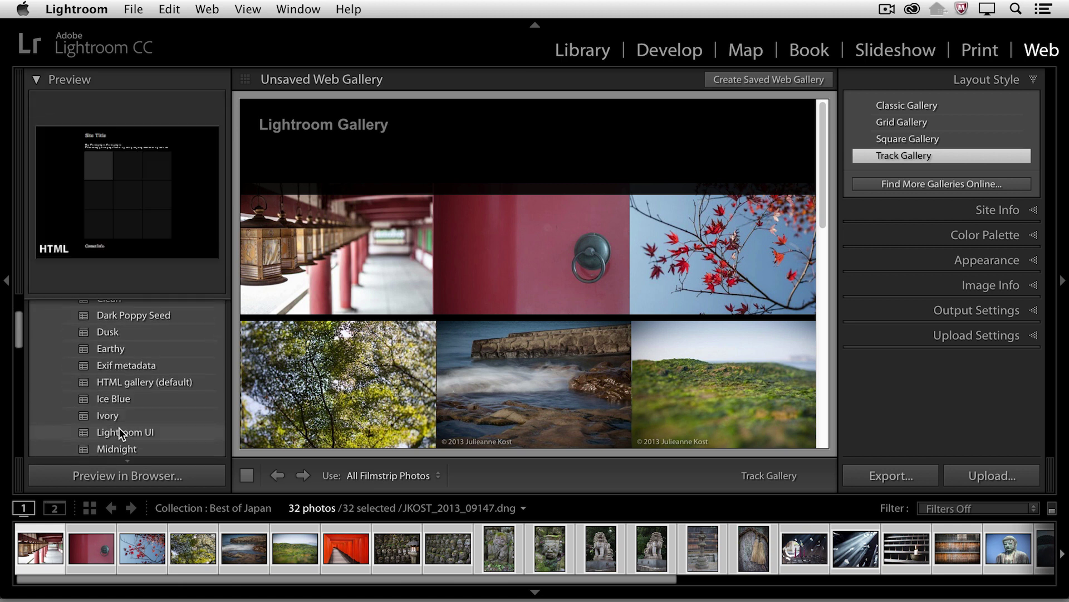
pyautogui.scroll(-7, 112, 424)
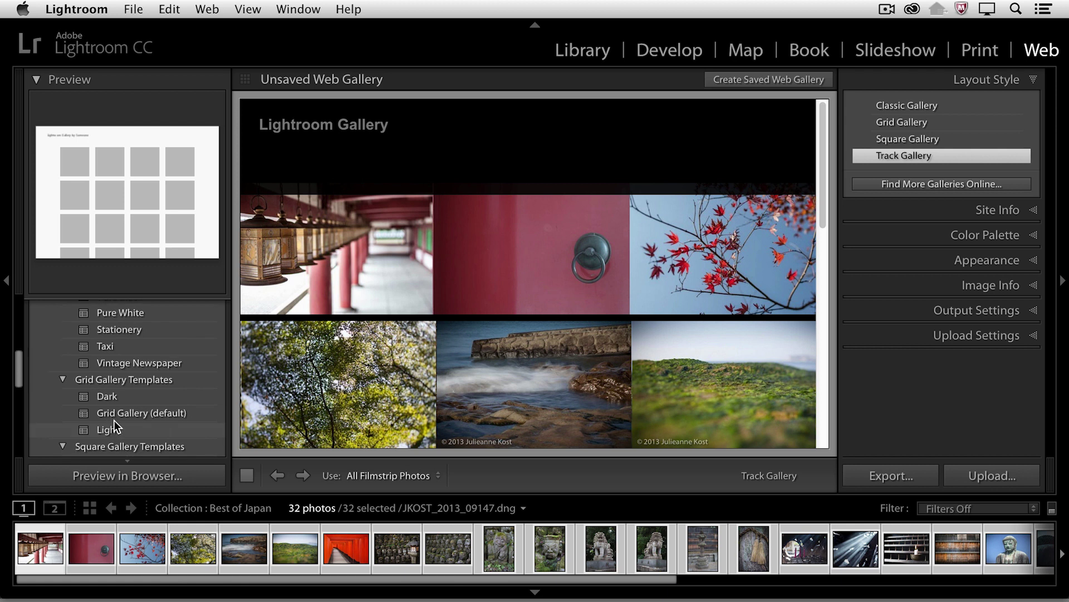
pyautogui.scroll(-8, 125, 418)
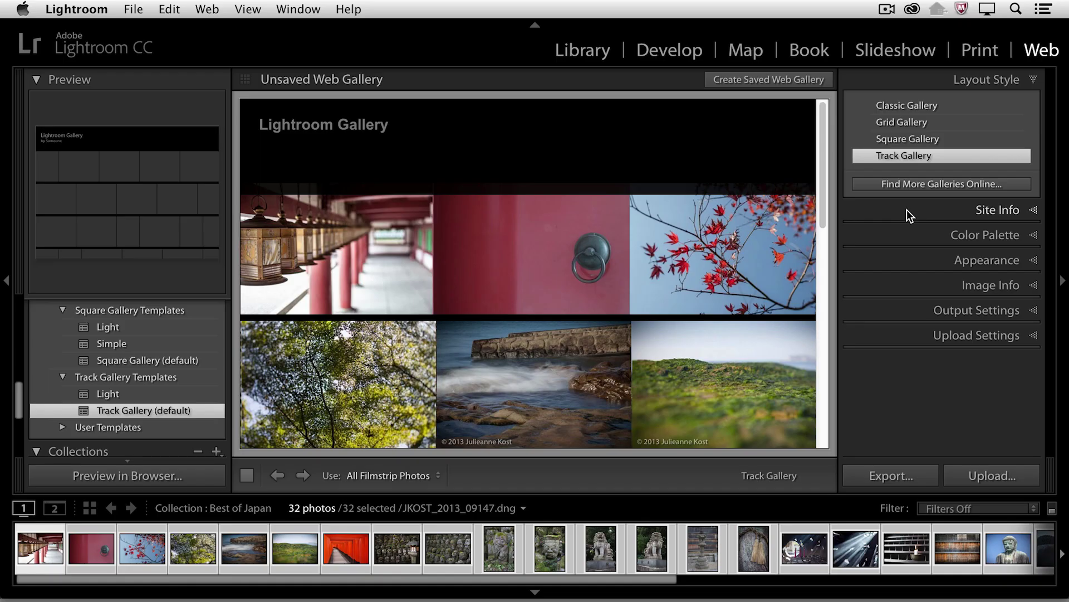
pyautogui.rightClick(908, 209)
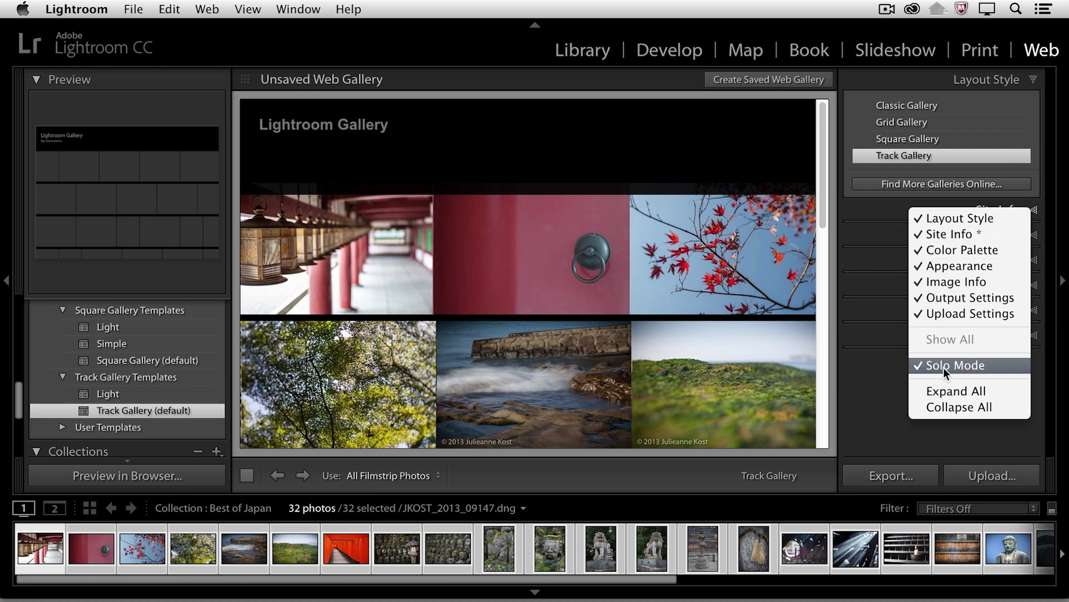
# Step: Dismiss the panel menu, expand Site Info, and select the default Gallery Title text
pyautogui.click(885, 212)
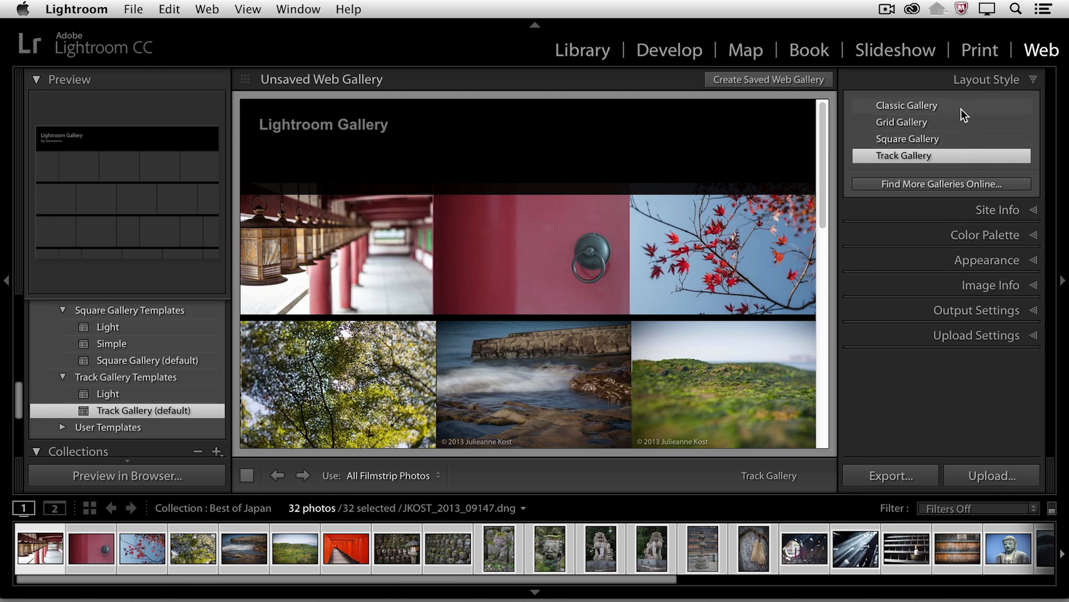
pyautogui.click(927, 208)
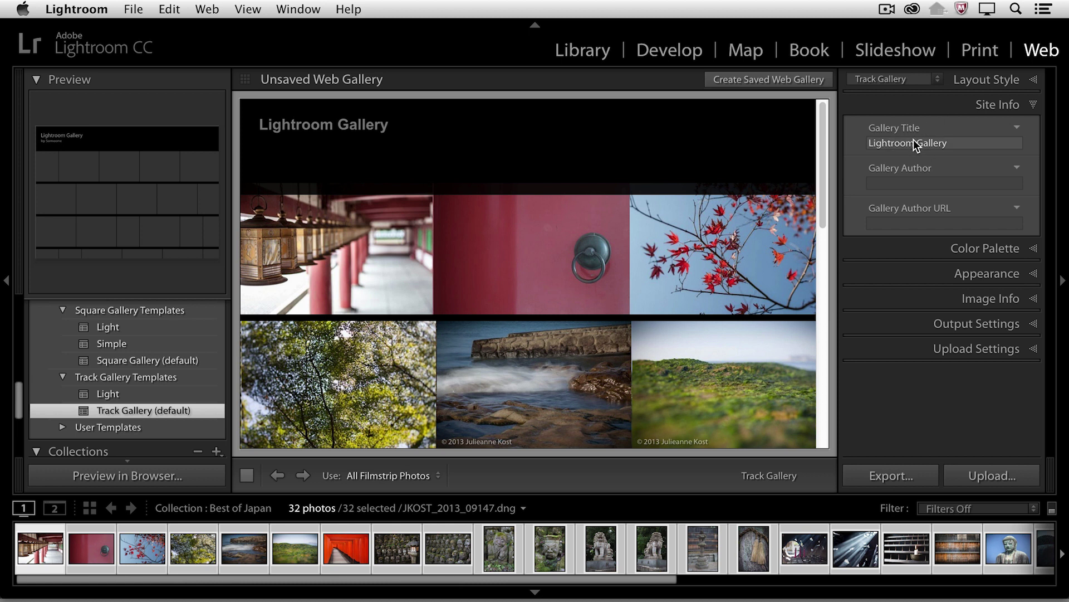
pyautogui.click(953, 143)
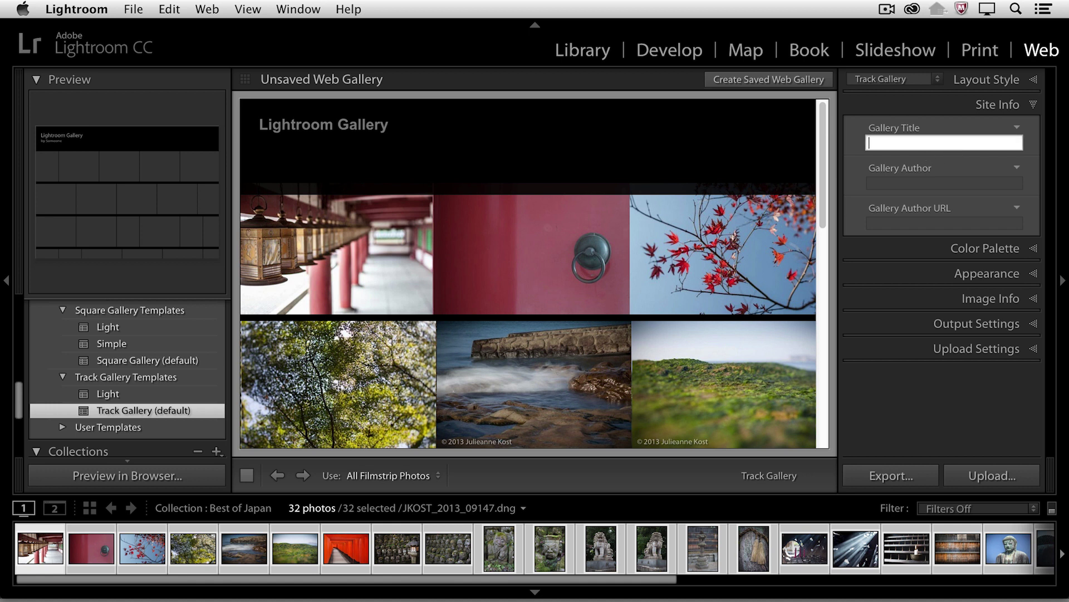
# Step: Enter 'Japan' as the Gallery Title, then fill in the author's name and website URL
pyautogui.write('Japan')
pyautogui.press('Tab')
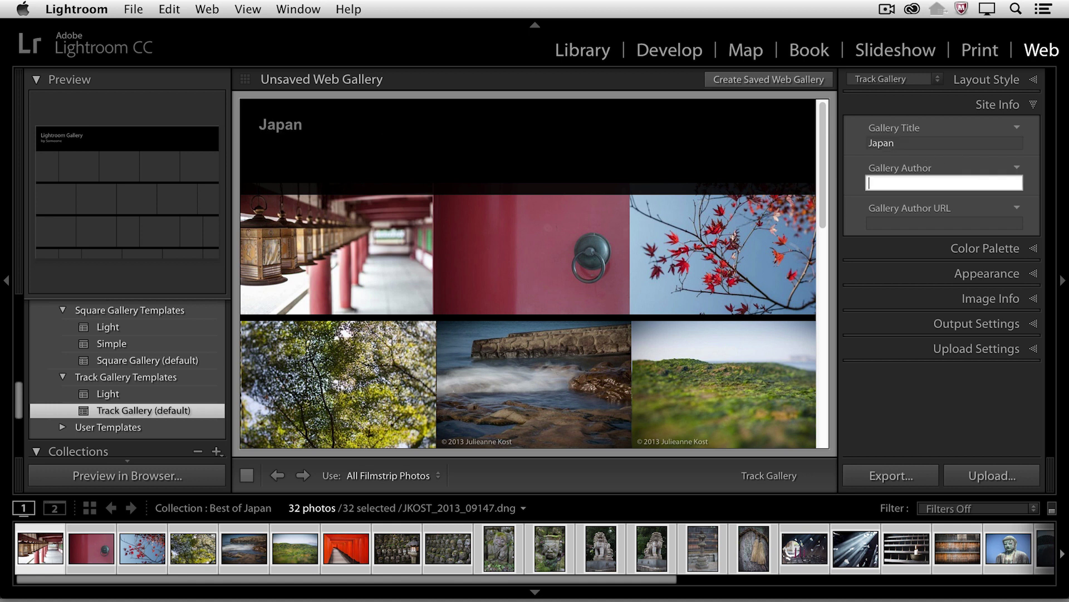
pyautogui.write('juliean')
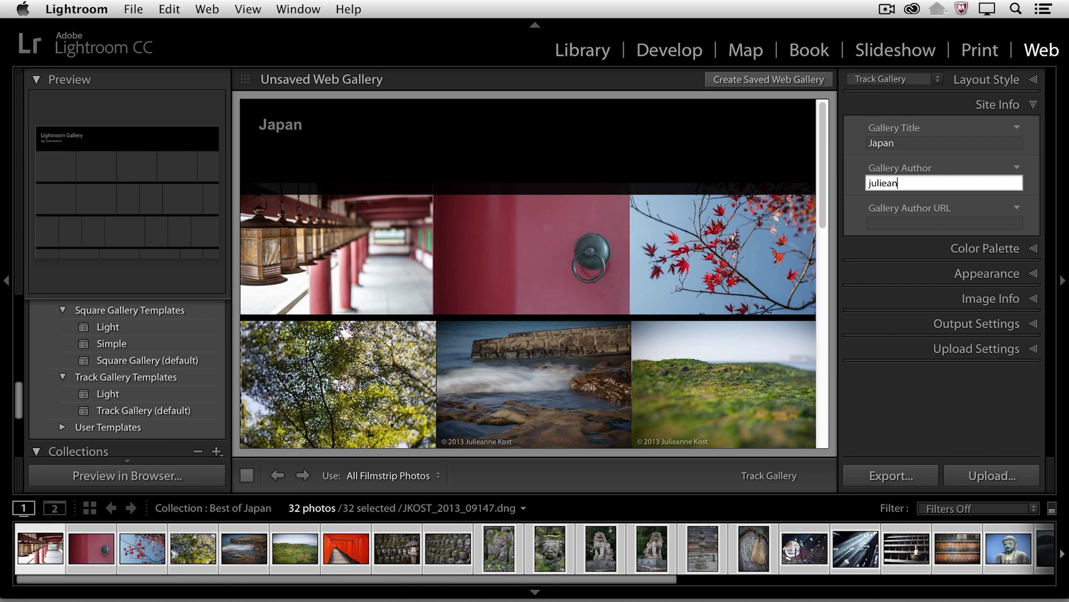
pyautogui.write('ne kost')
pyautogui.press('Tab')
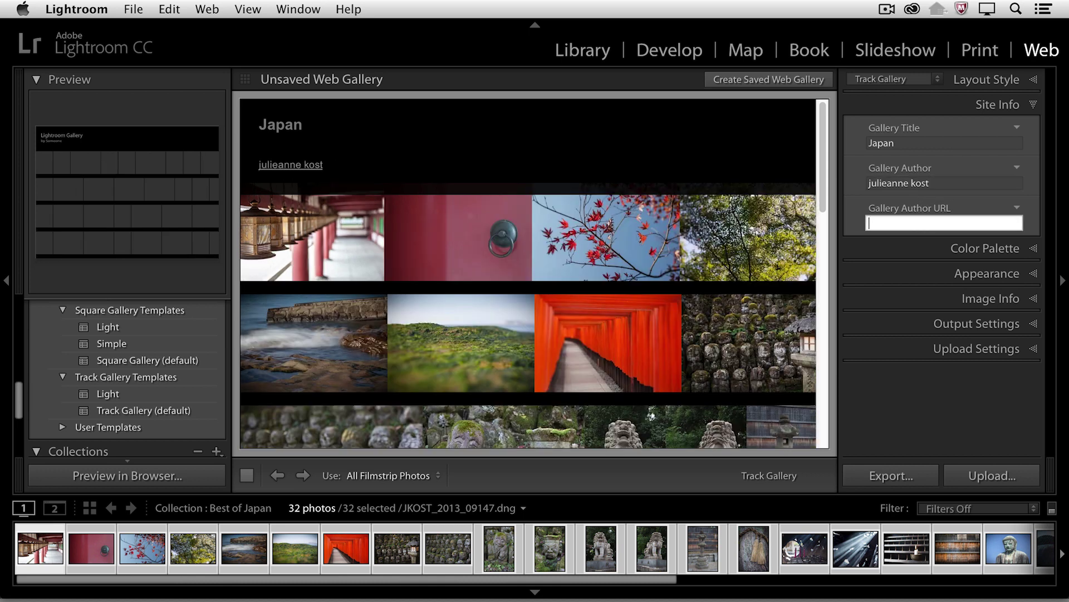
pyautogui.write('http://www.jkost.com')
pyautogui.press('Return')
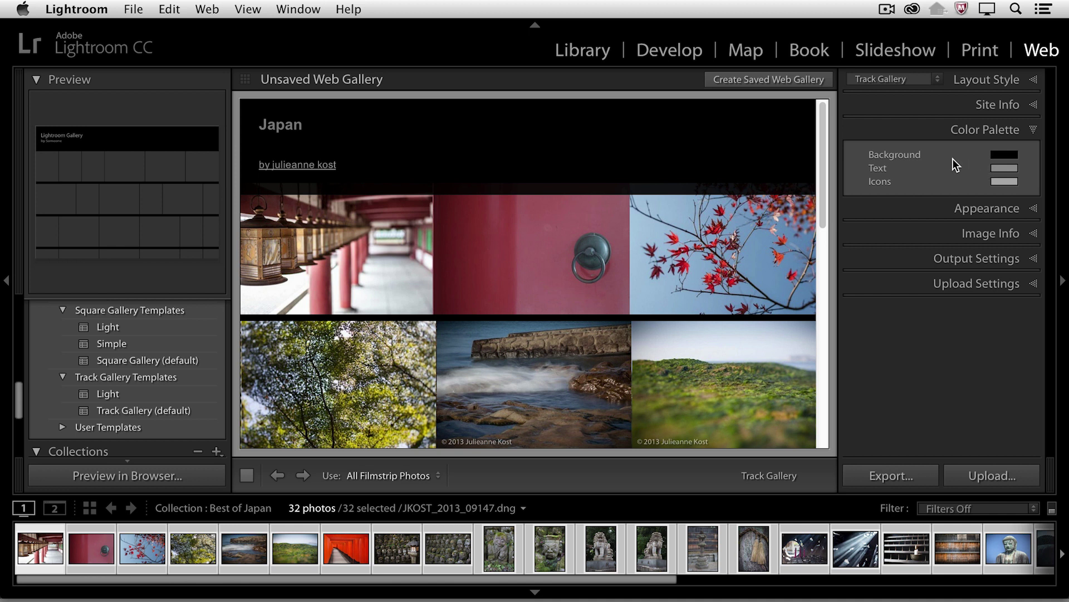
# Step: Shorten the gallery photo rows and set row spacing to Large in Appearance
pyautogui.click(969, 208)
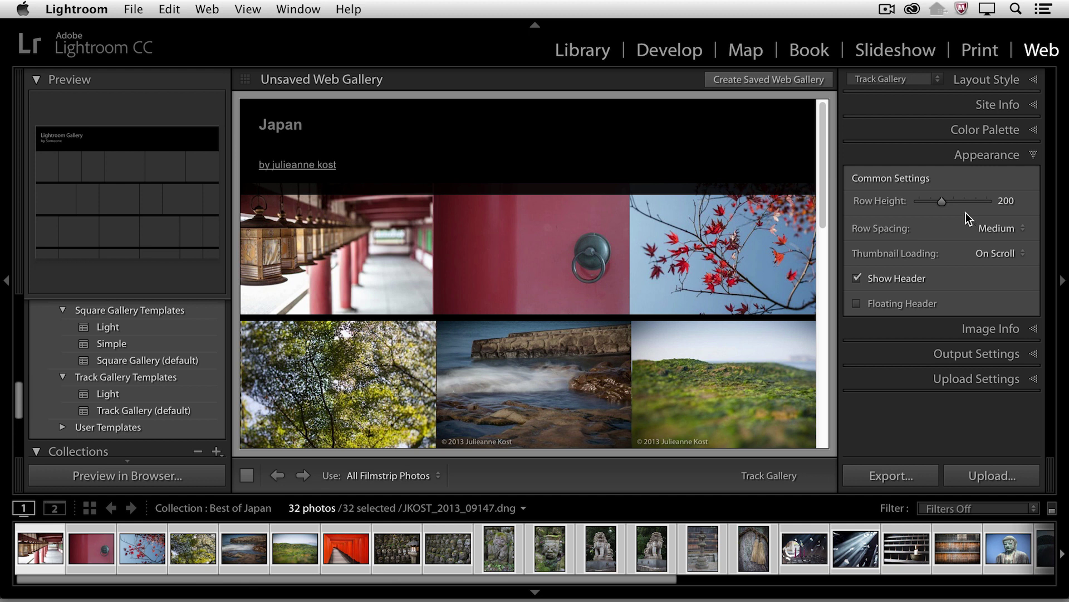
pyautogui.moveTo(942, 203)
pyautogui.mouseDown()
pyautogui.moveTo(957, 202)
pyautogui.moveTo(930, 202)
pyautogui.mouseUp()
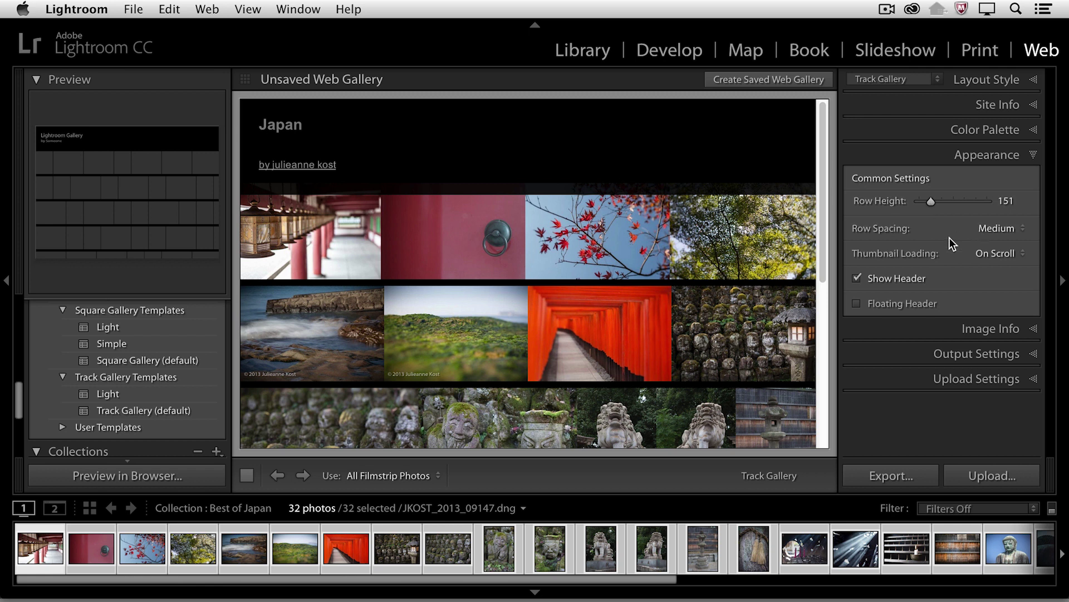
pyautogui.click(985, 228)
pyautogui.click(981, 238)
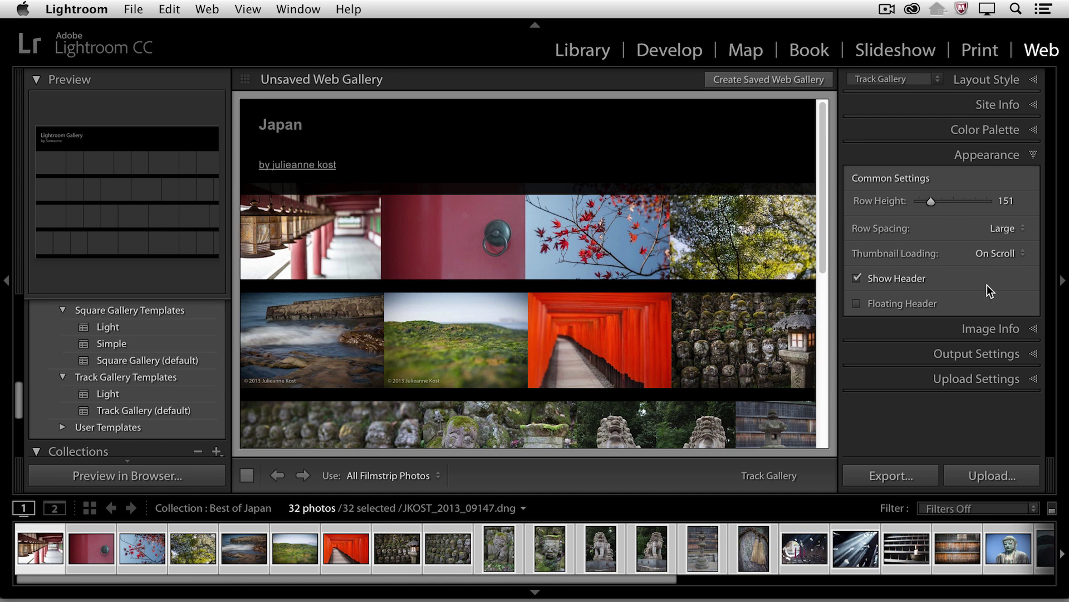
pyautogui.click(985, 326)
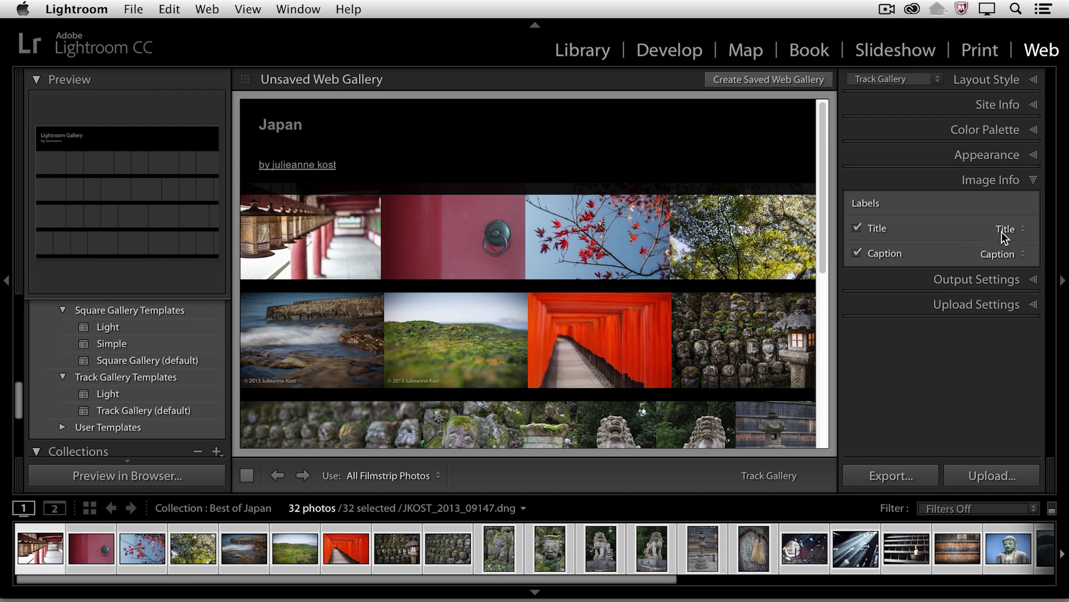
# Step: Turn off the Title and Caption labels and disable copyright watermarking in Output Settings
pyautogui.click(856, 228)
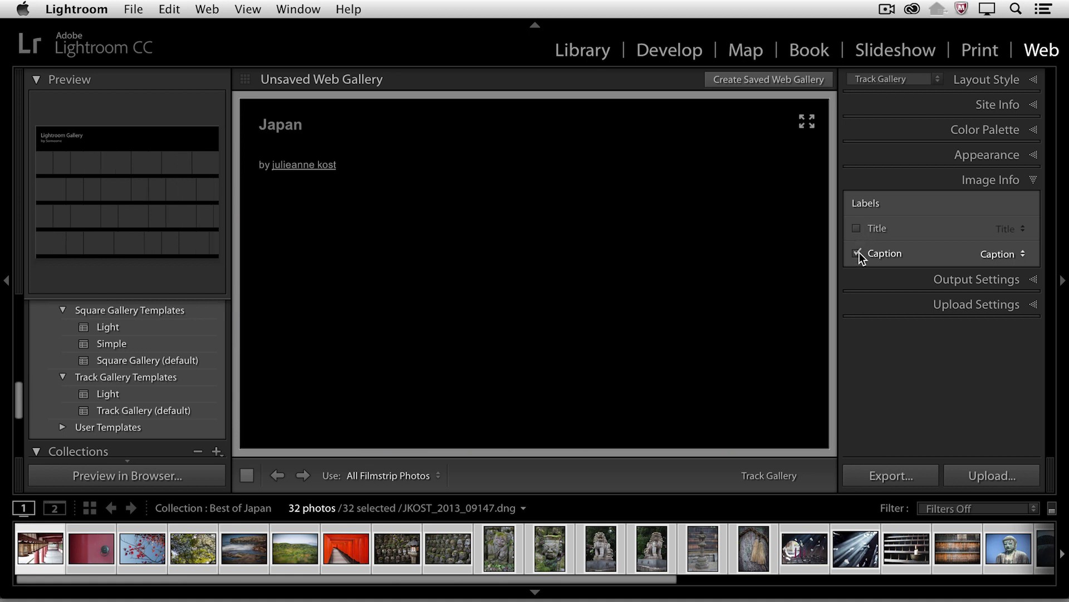
pyautogui.click(858, 252)
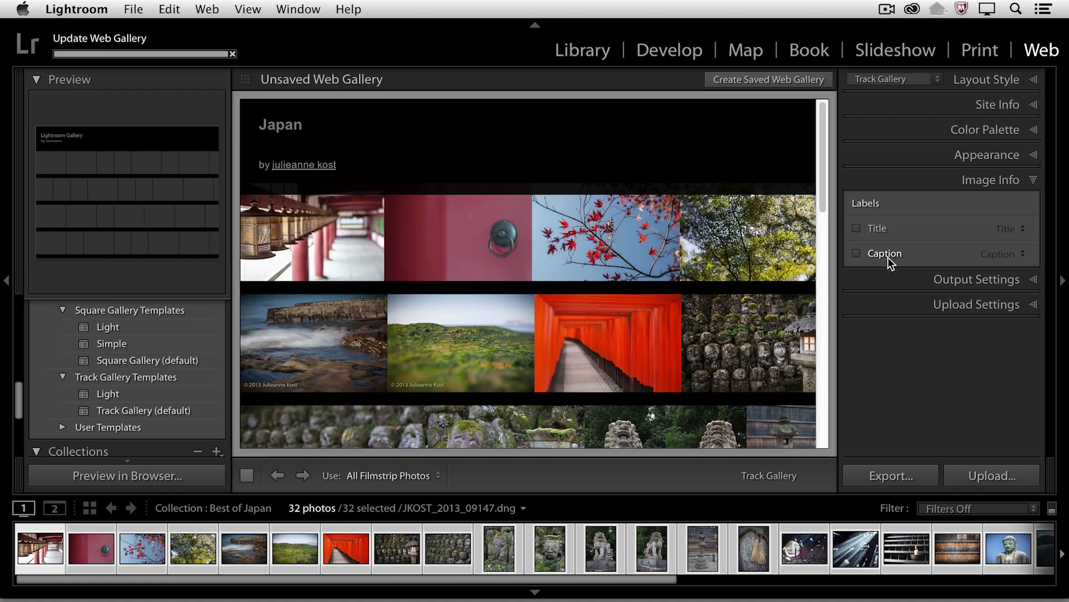
pyautogui.click(945, 280)
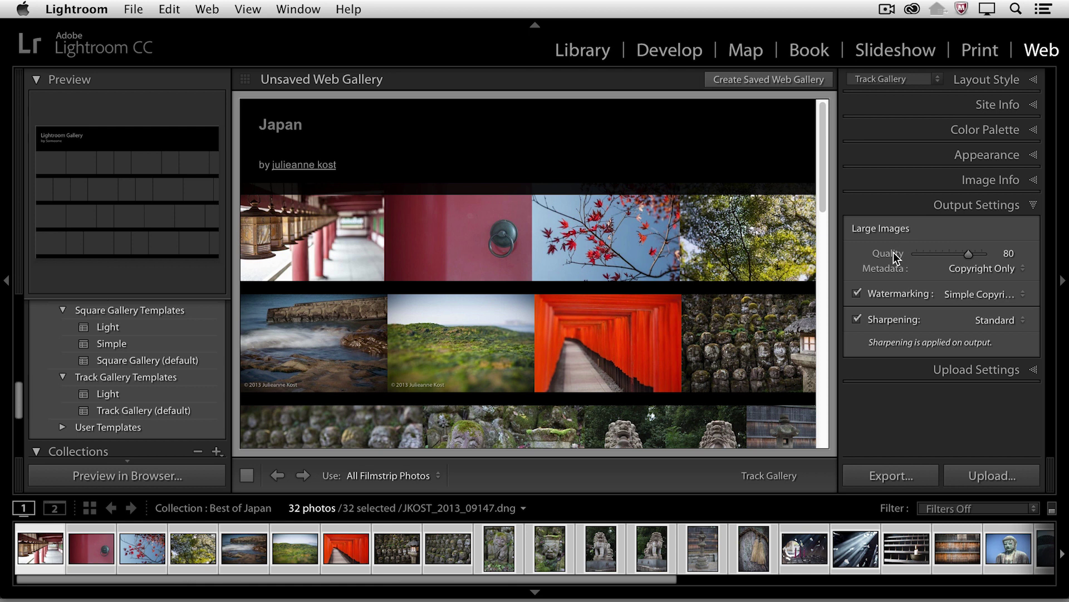
pyautogui.click(858, 293)
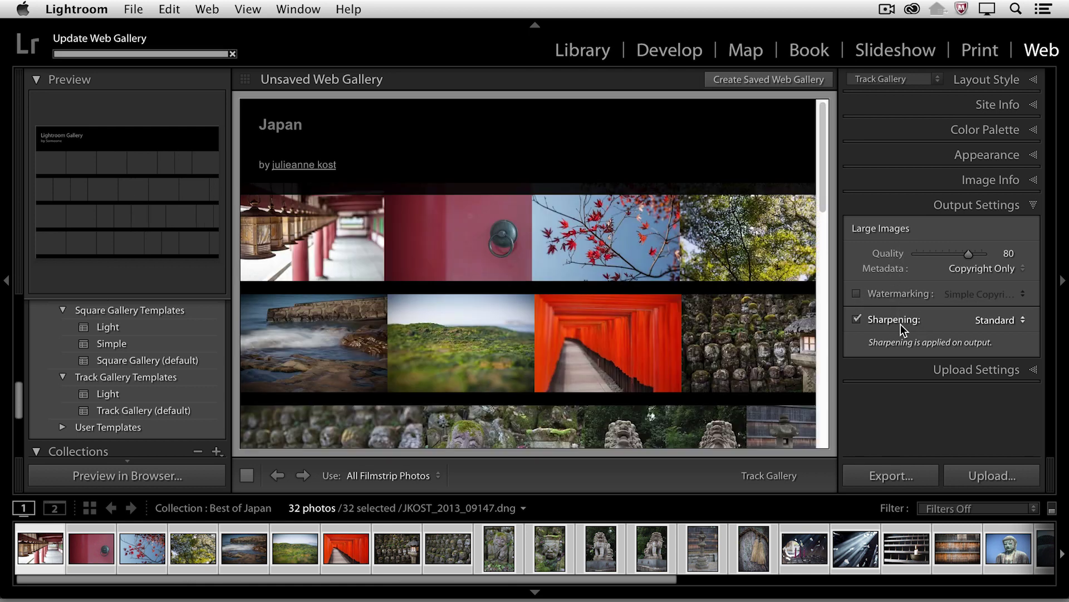
pyautogui.click(955, 369)
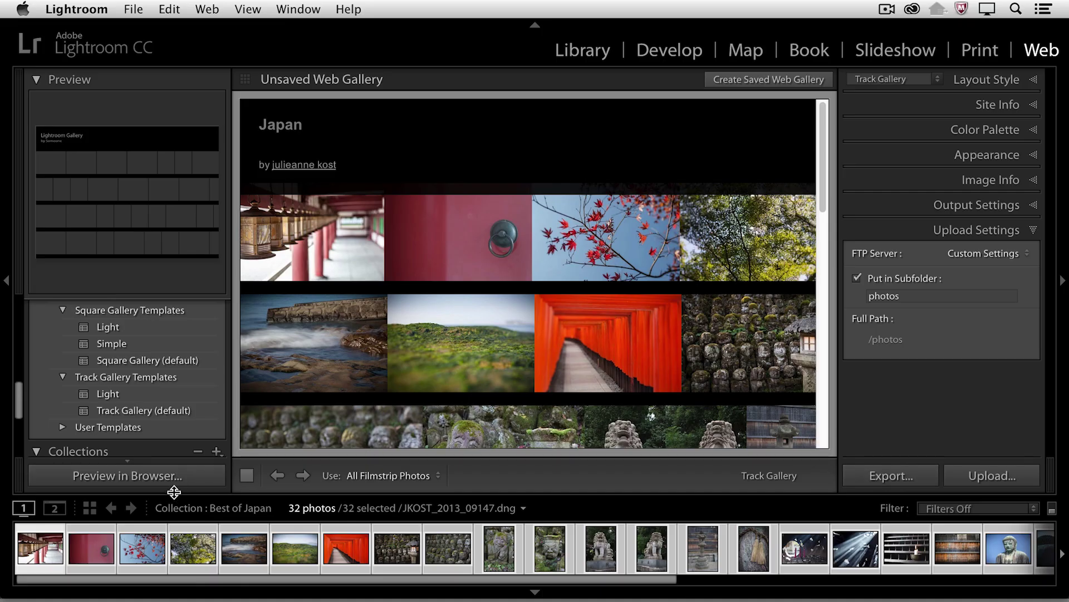
# Step: Preview the gallery in Safari, view the first four photos, then follow the author's byline link
pyautogui.click(167, 474)
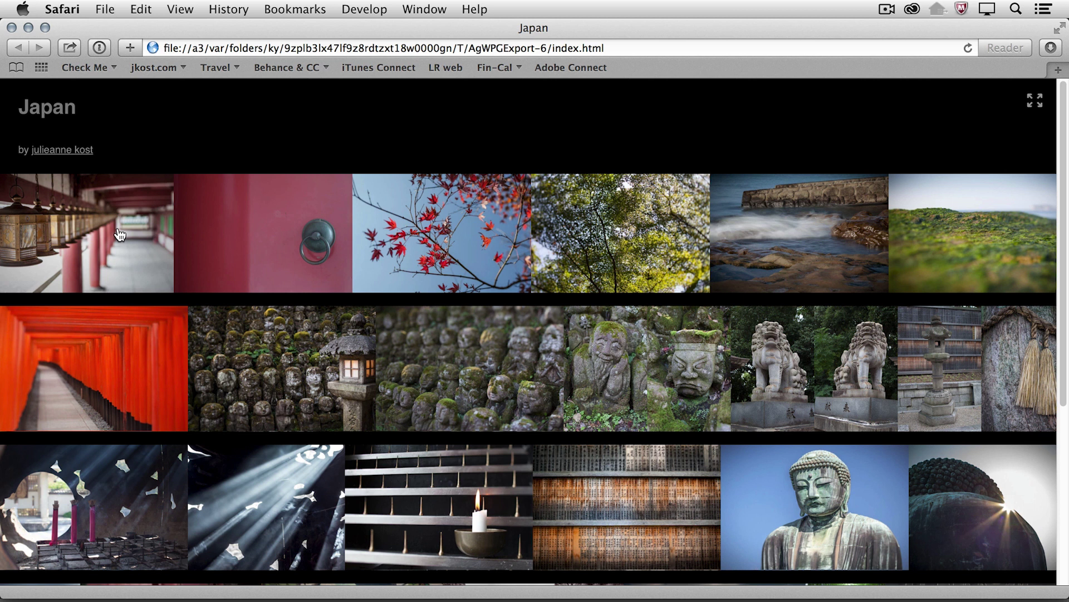
pyautogui.click(104, 234)
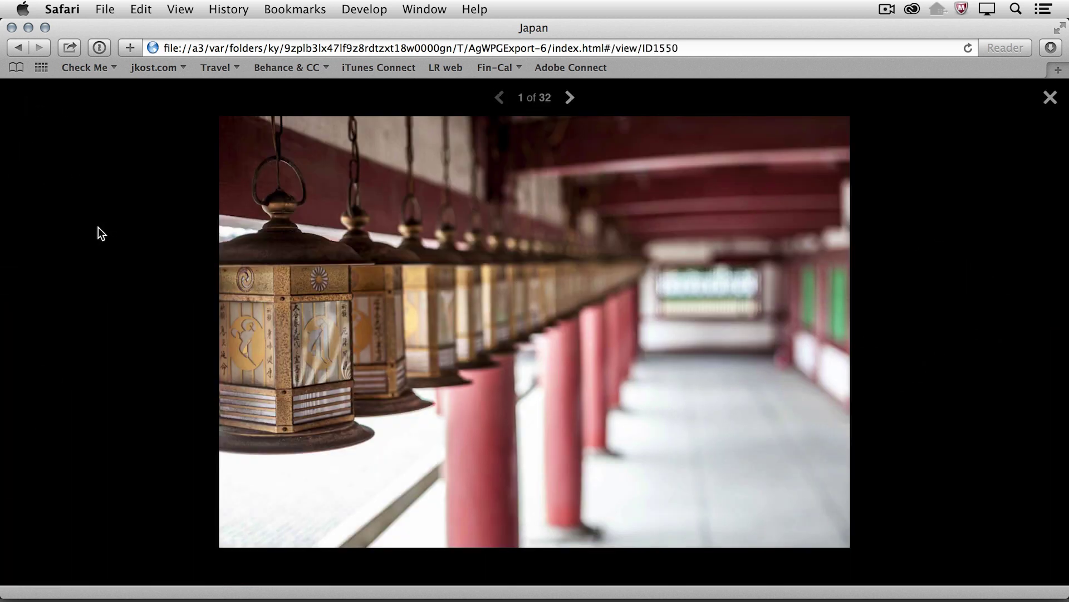
pyautogui.click(570, 99)
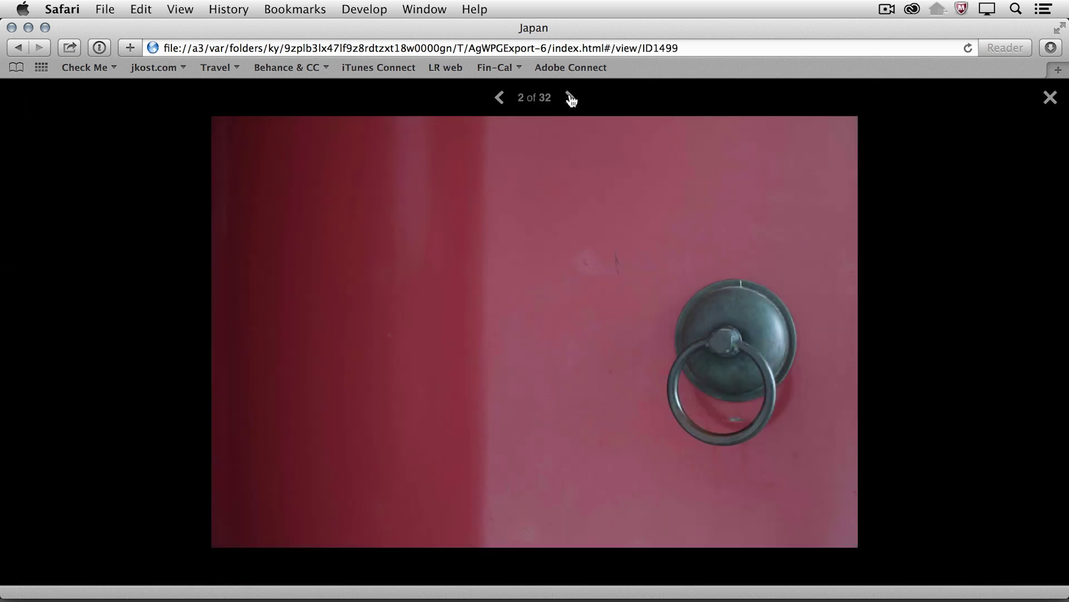
pyautogui.click(570, 99)
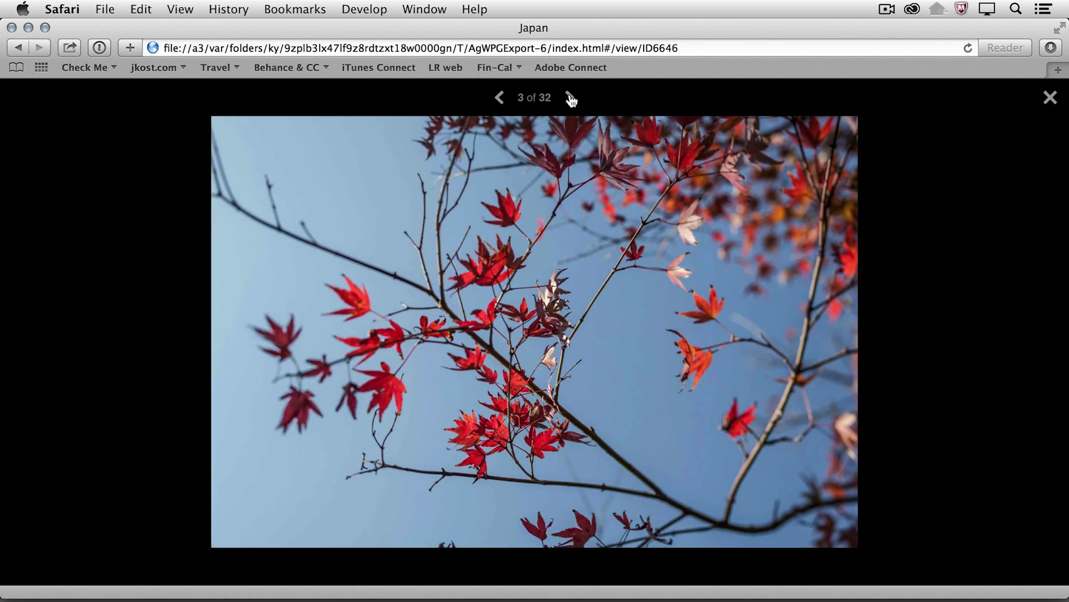
pyautogui.click(571, 98)
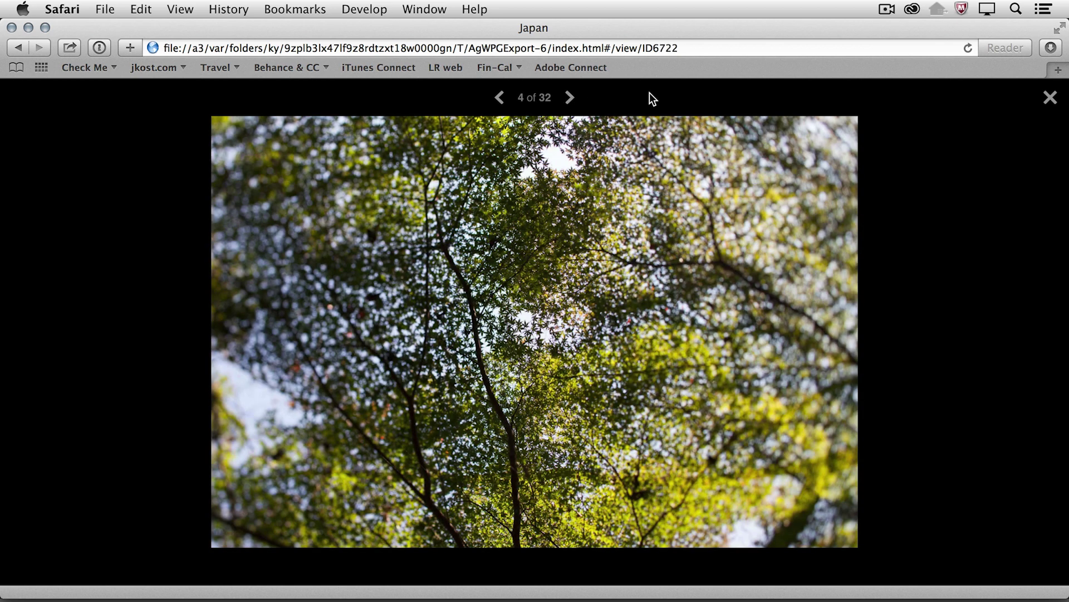
pyautogui.click(1049, 100)
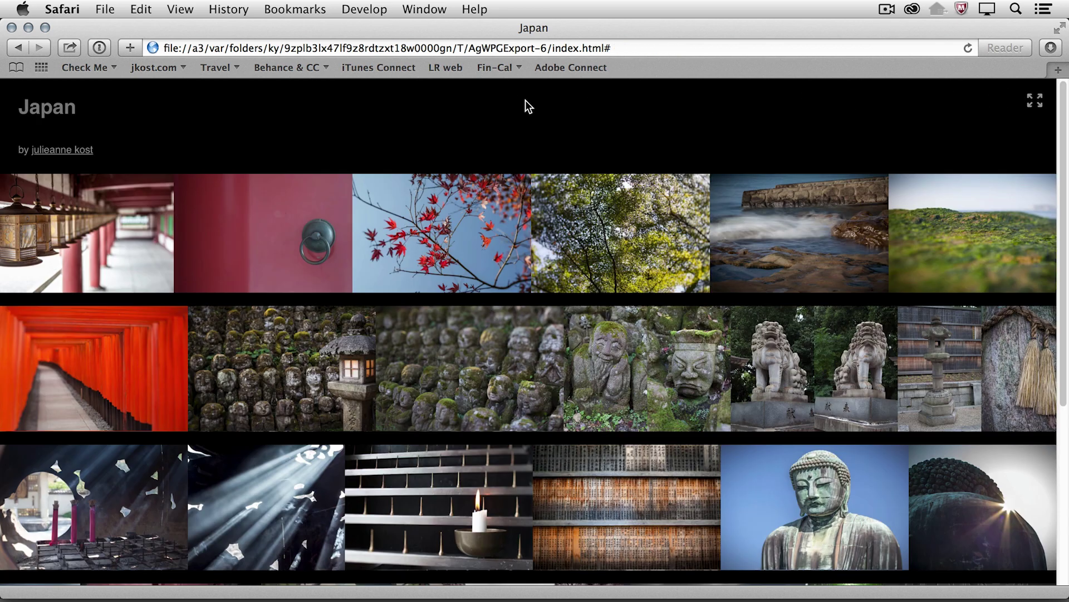
pyautogui.click(64, 150)
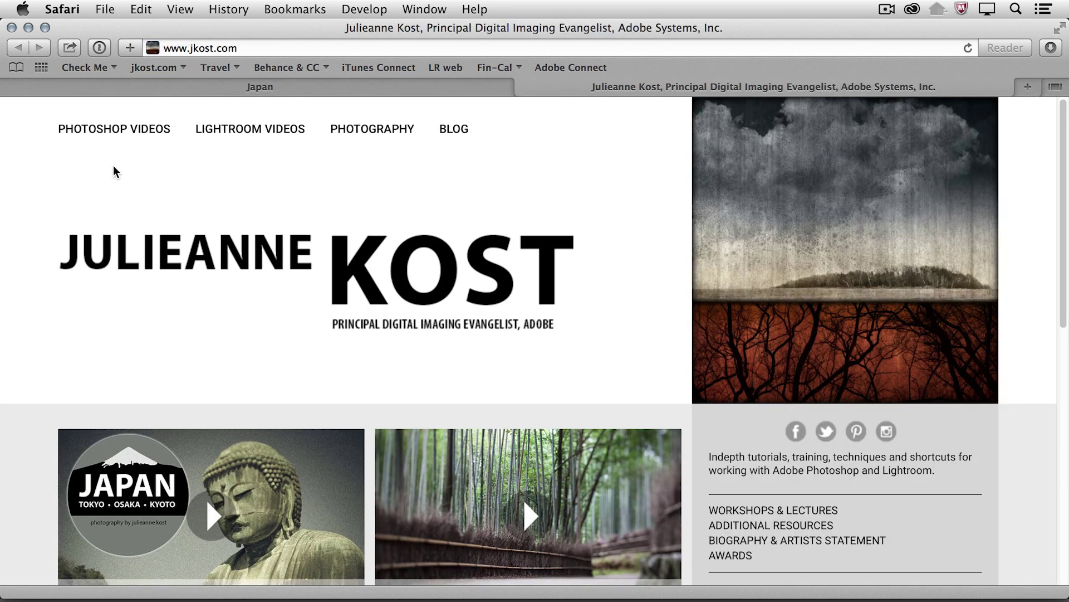
pyautogui.press('super+Tab')
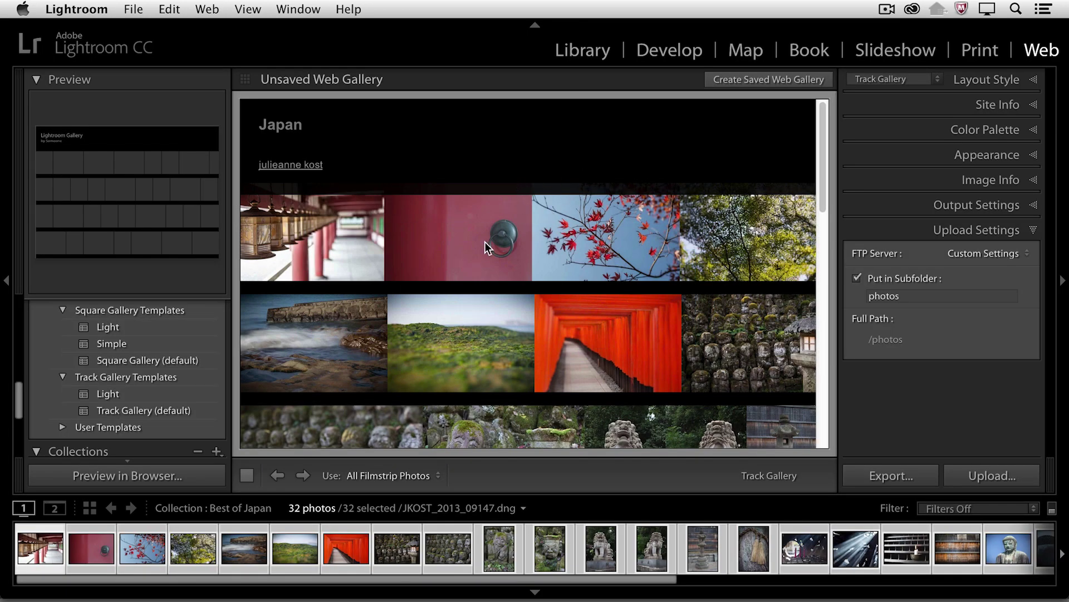
pyautogui.scroll(10, 161, 393)
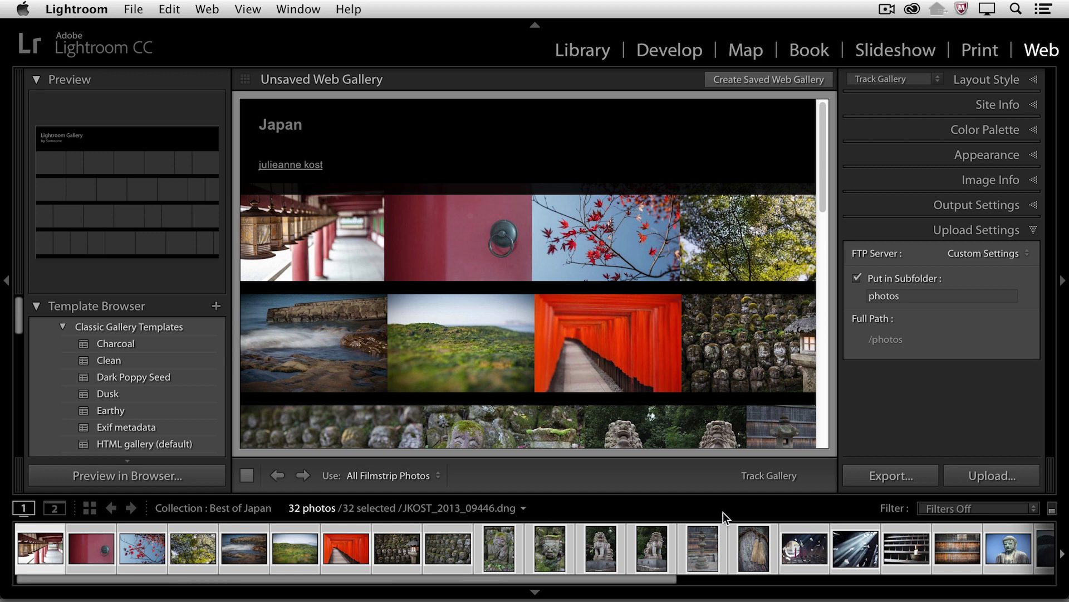
pyautogui.click(777, 81)
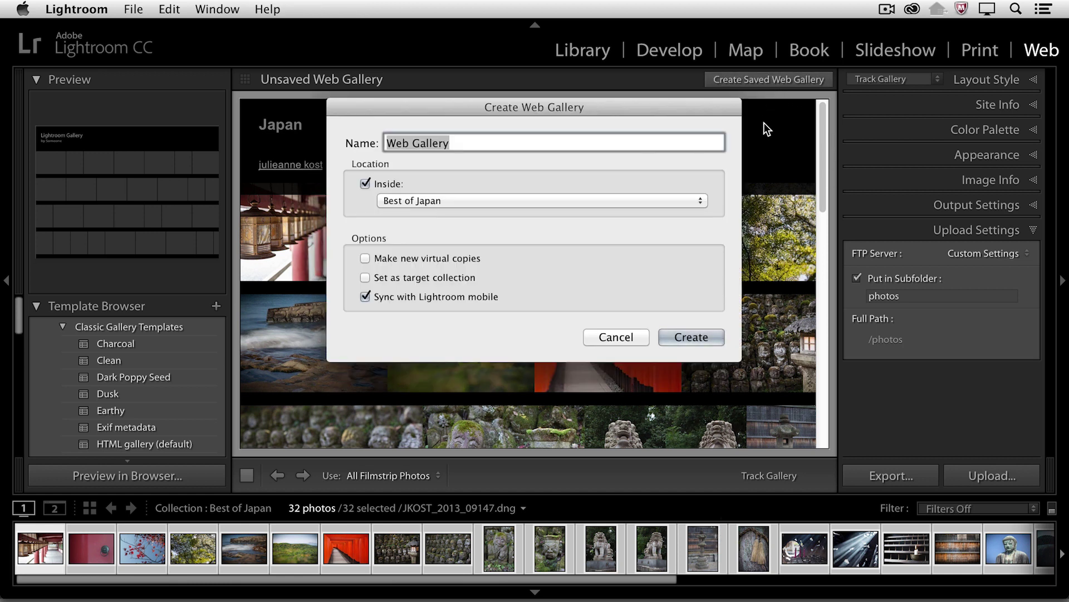
# Step: Name the saved gallery 'Japan Web Gallery' in Best of Japan and create it
pyautogui.press('Left')
pyautogui.write('Japan')
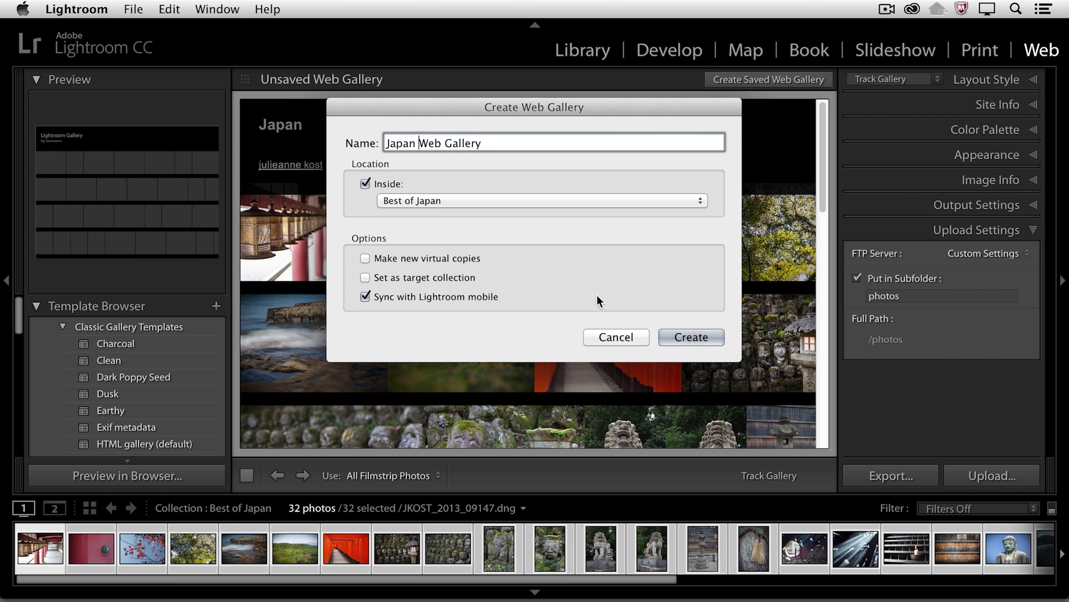
pyautogui.click(688, 334)
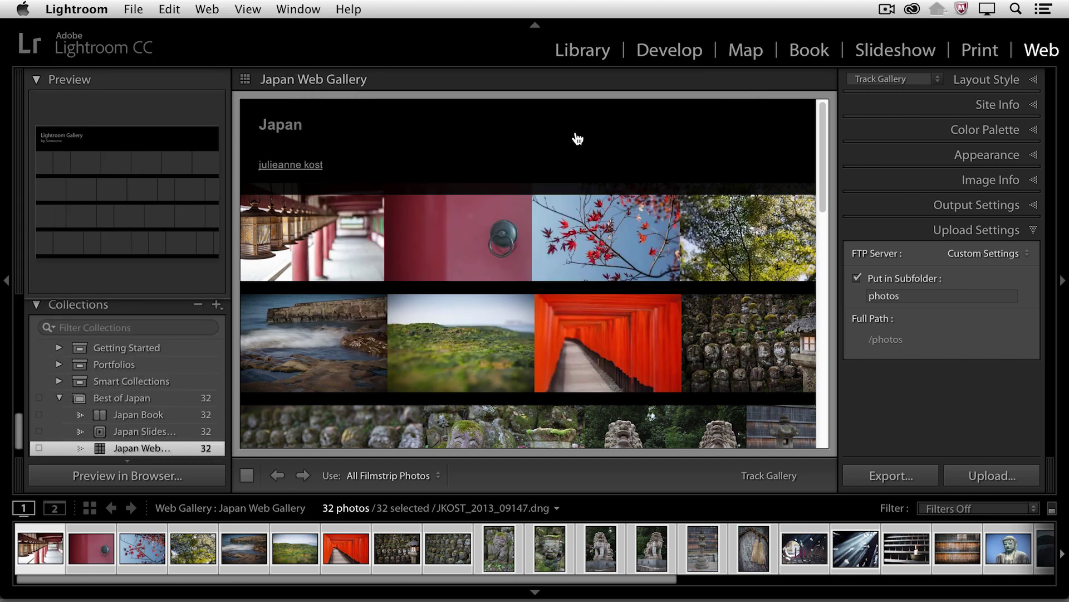
pyautogui.press('g')
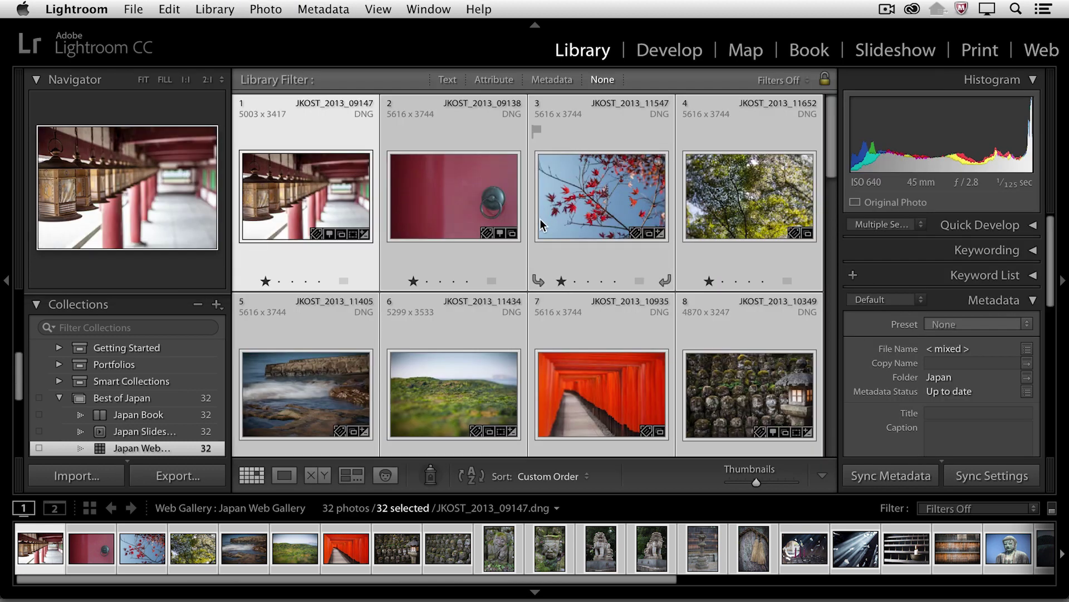
# Step: Scroll the Collections panel to see Japan Web Gallery's 32 photos in the Library grid
pyautogui.scroll(-2, 161, 419)
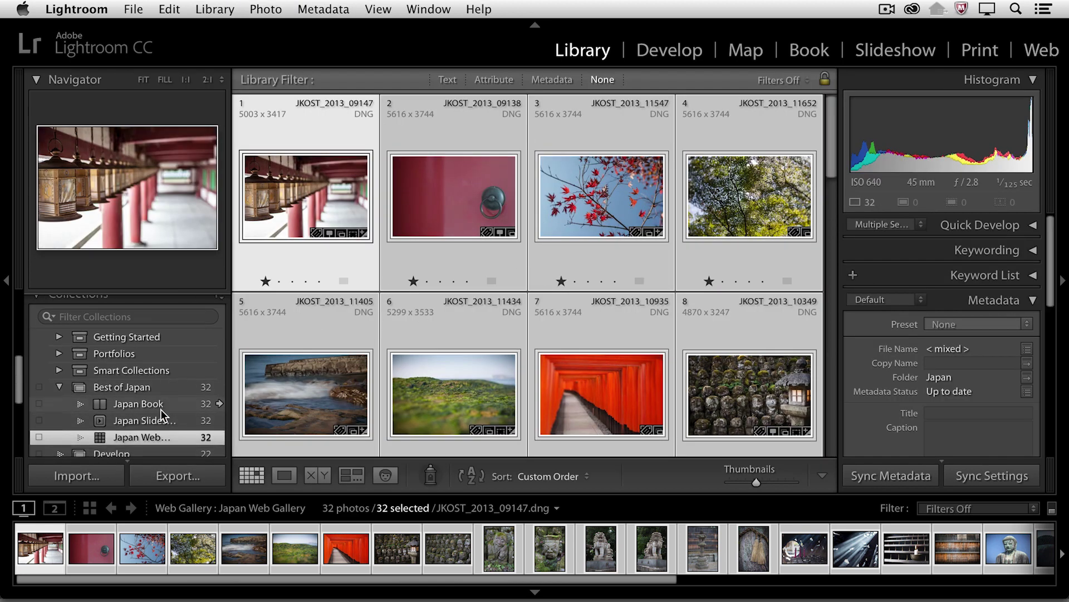